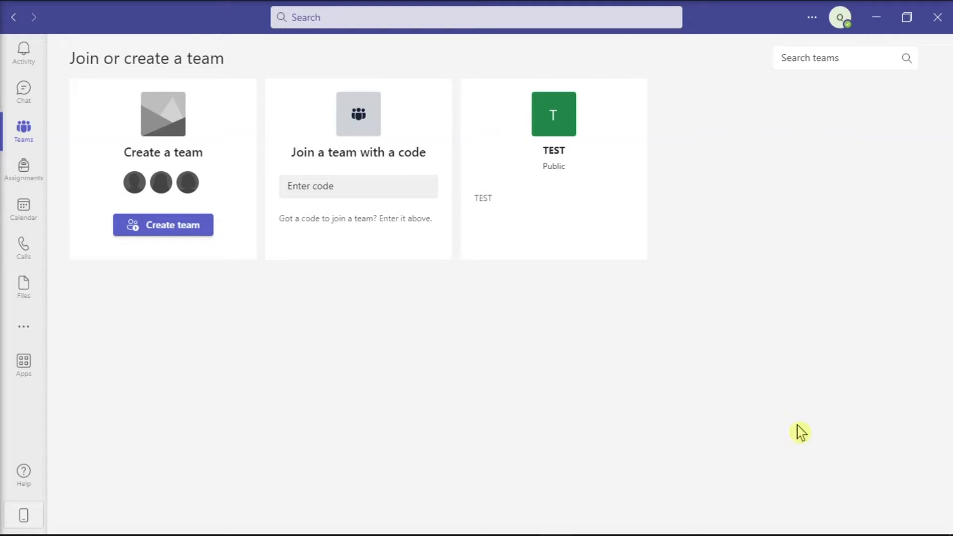
Open the Windows taskbar context menu to reach the date and time option.
right_click(880, 526)
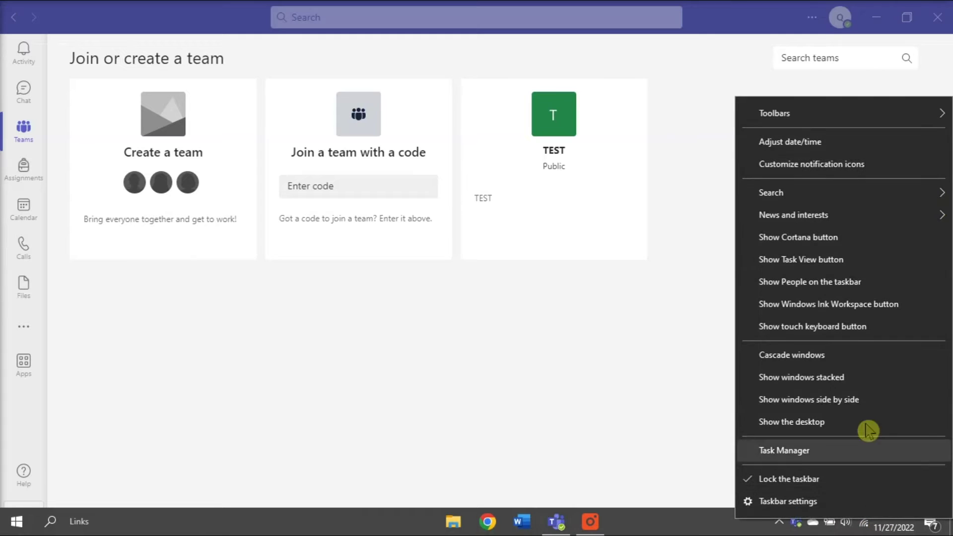
Turn on 'Set time automatically' and 'Set time zone automatically' in Date & time settings.
click(800, 144)
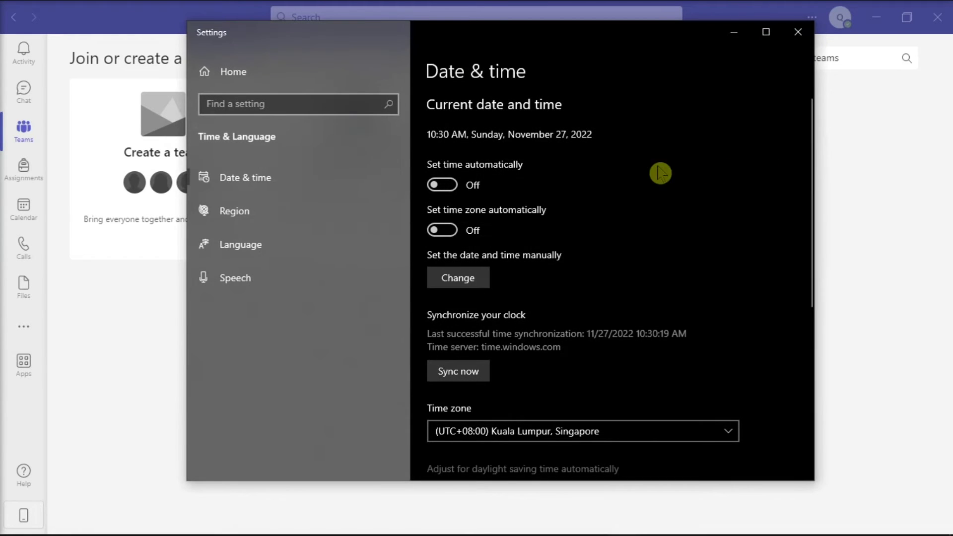
click(445, 192)
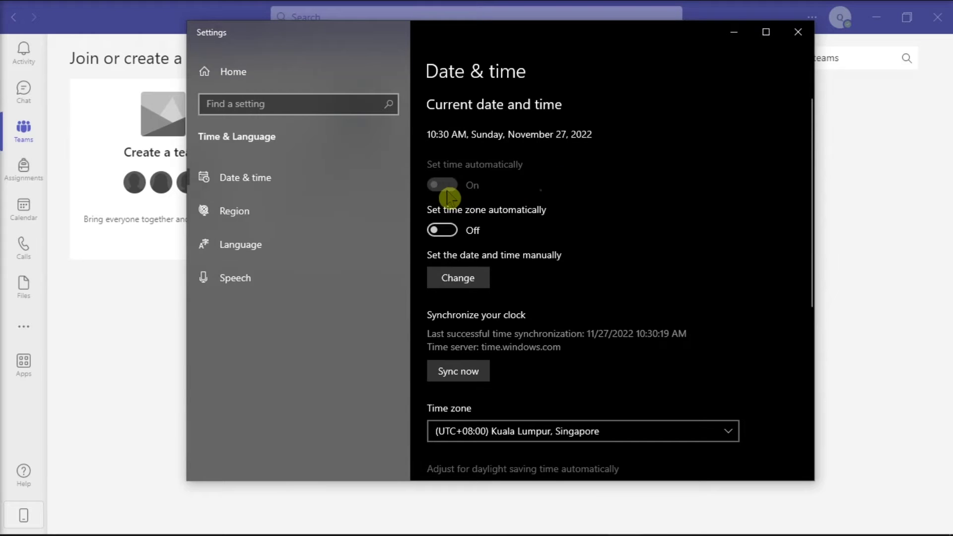
click(449, 233)
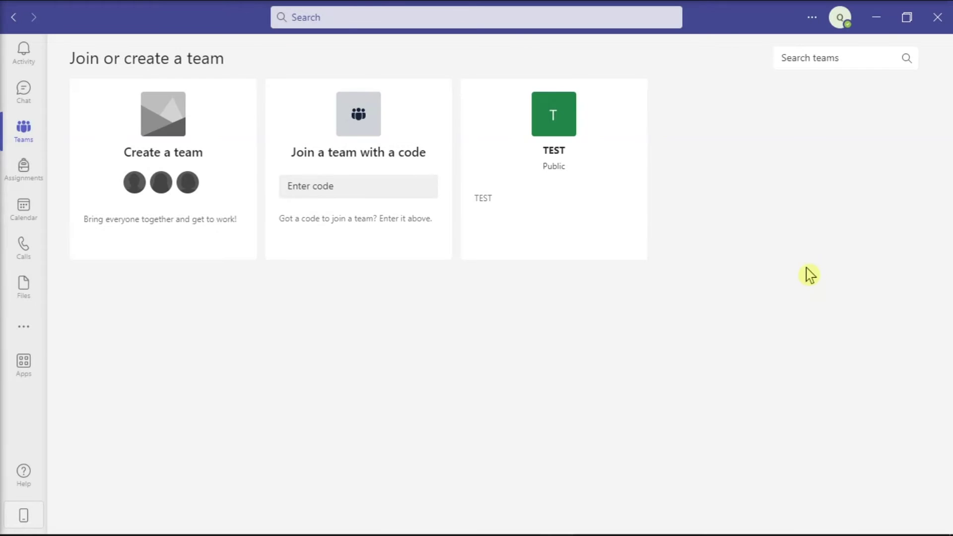
Run Check for updates from the Teams ... menu and dismiss the update notice.
click(812, 18)
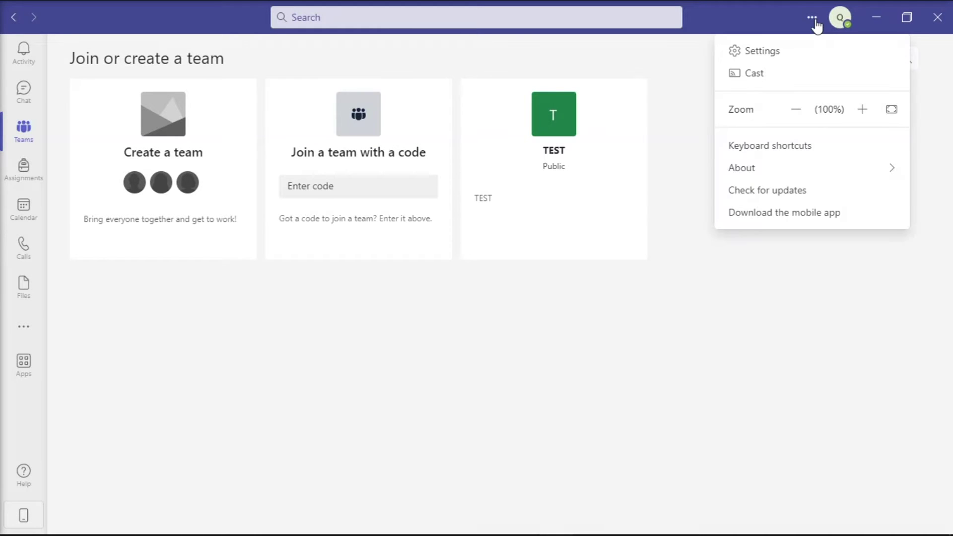
click(796, 195)
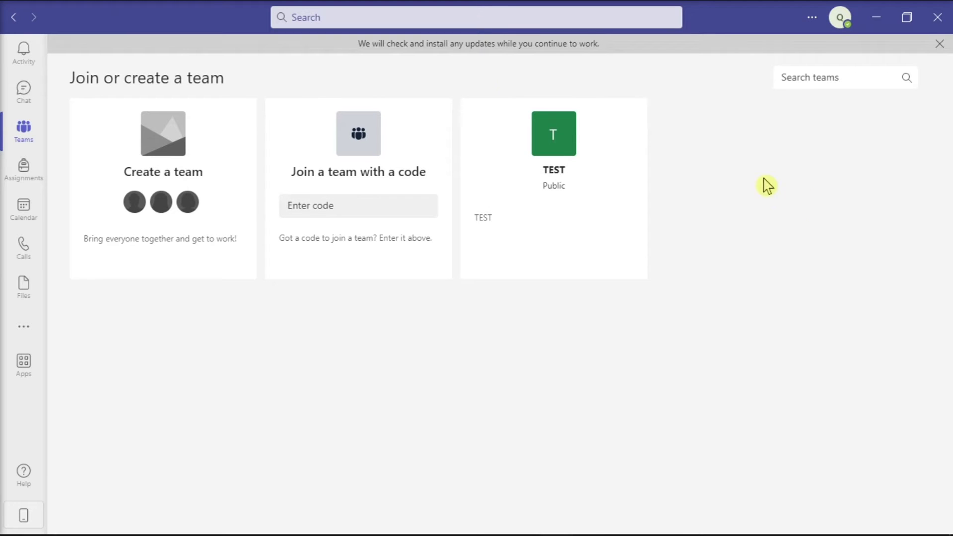
double_click(638, 58)
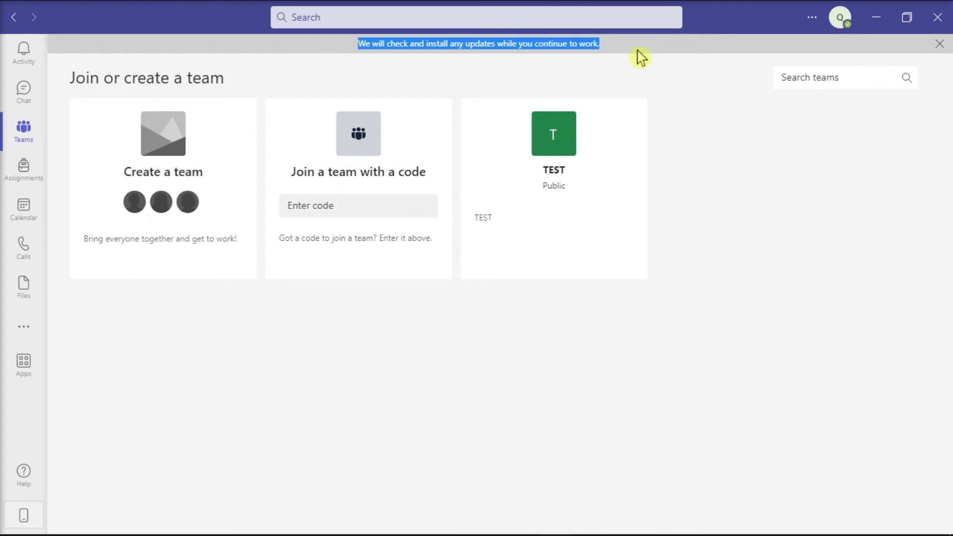
click(640, 57)
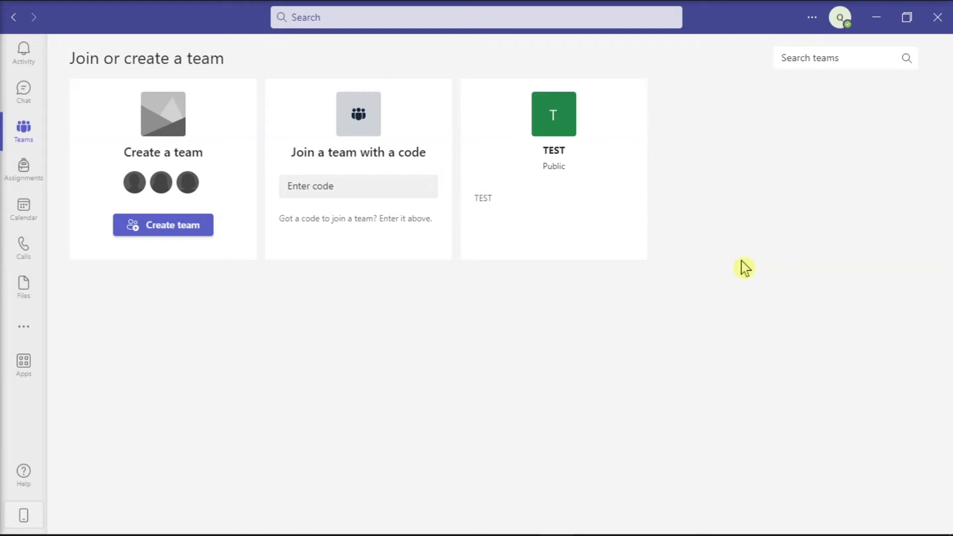
Search Windows for Teams, show the app's Uninstall option, then bring Chrome with Teams web forward.
click(17, 522)
text(Links)
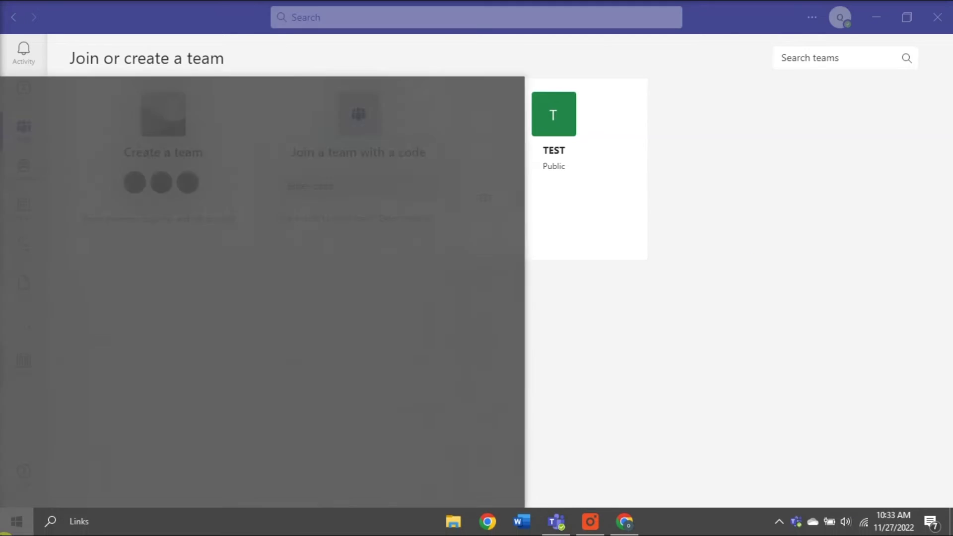
text(teams)
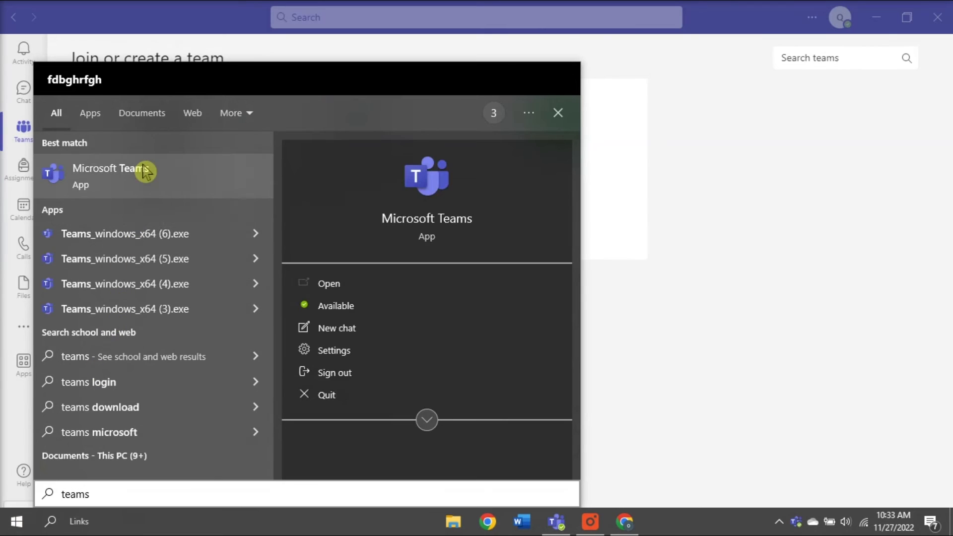
right_click(145, 170)
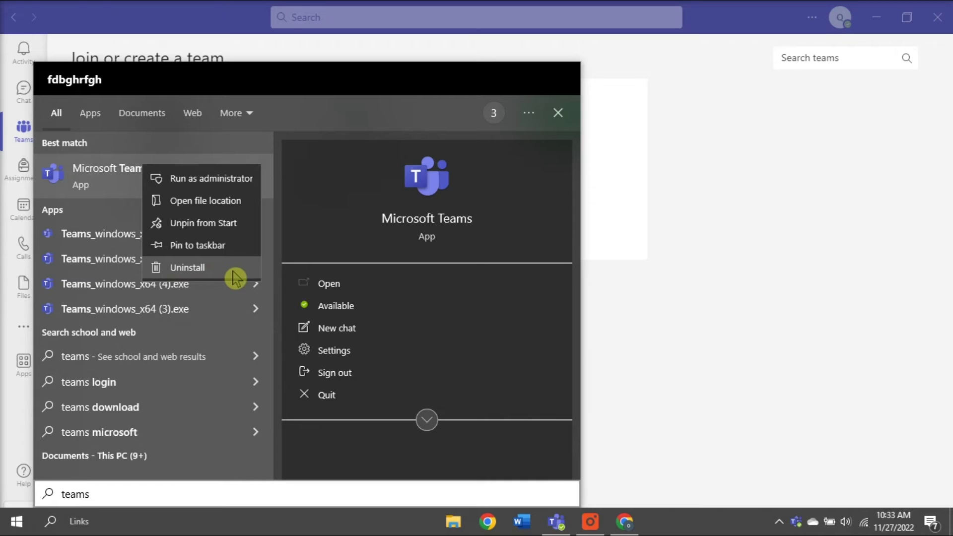
click(622, 521)
Choose 'Download the desktop app' from the Teams web ... menu.
click(904, 68)
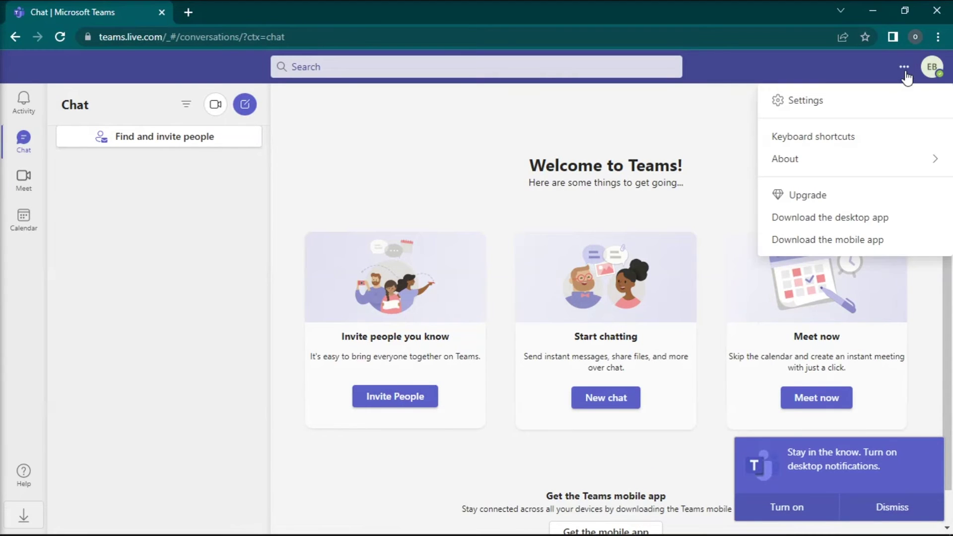
click(855, 221)
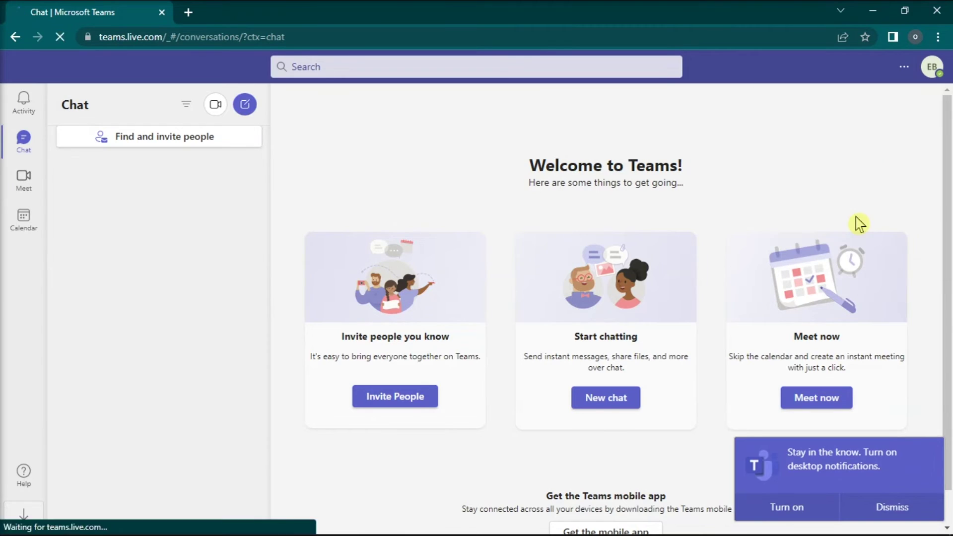